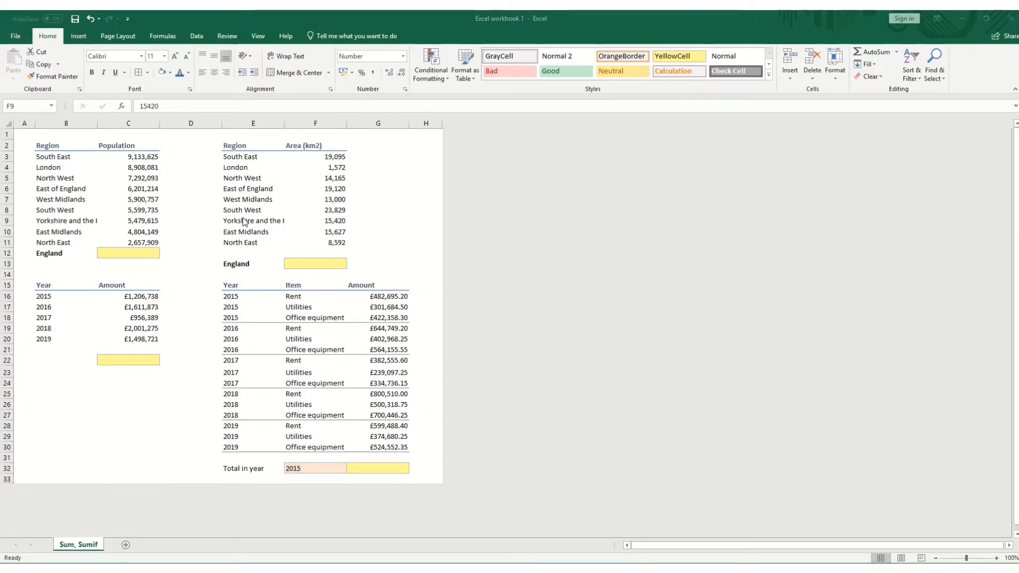
# - Total the population figures C3:C11 in cell C12 using AutoSum
pyautogui.click(127, 251)
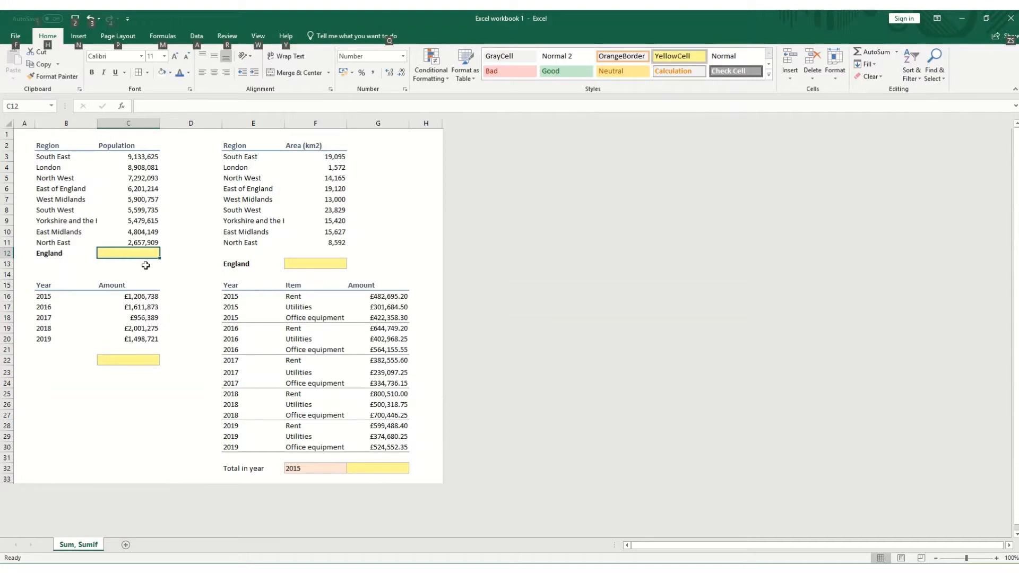
pyautogui.hotkey('alt', '=')
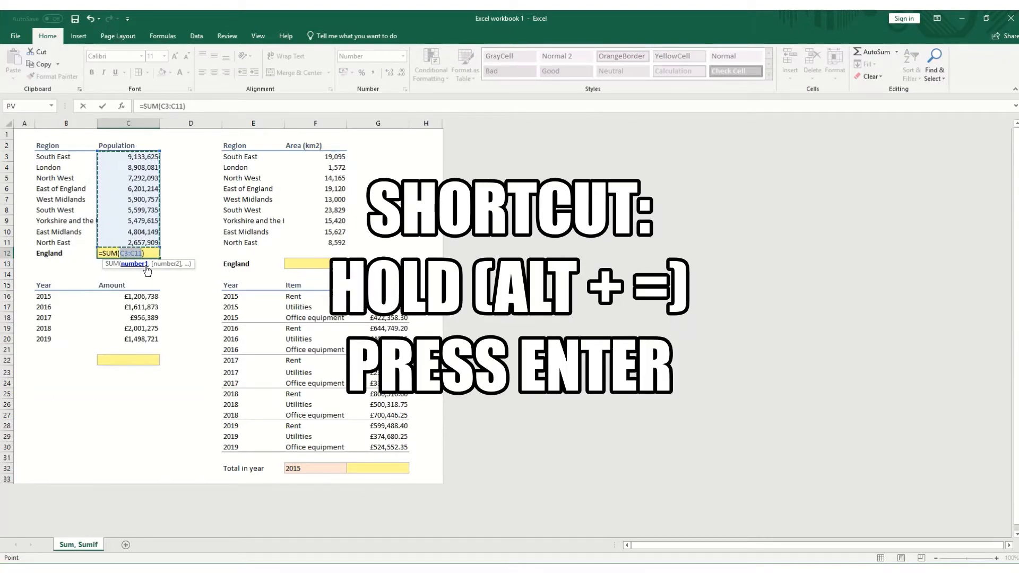
pyautogui.press('Return')
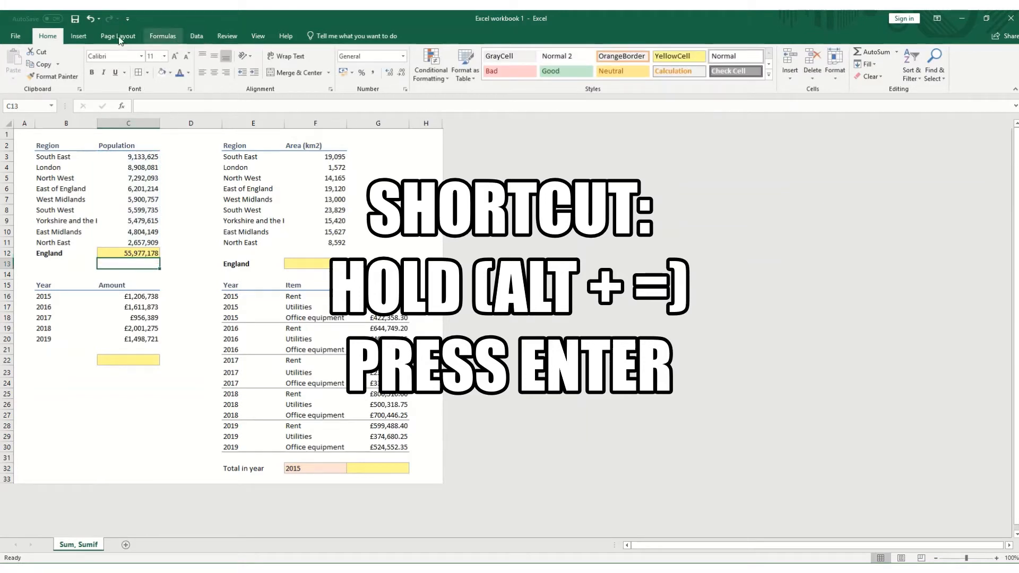
# - Enter a SUM formula in F13 that adds the region areas in F3:F11
pyautogui.click(163, 36)
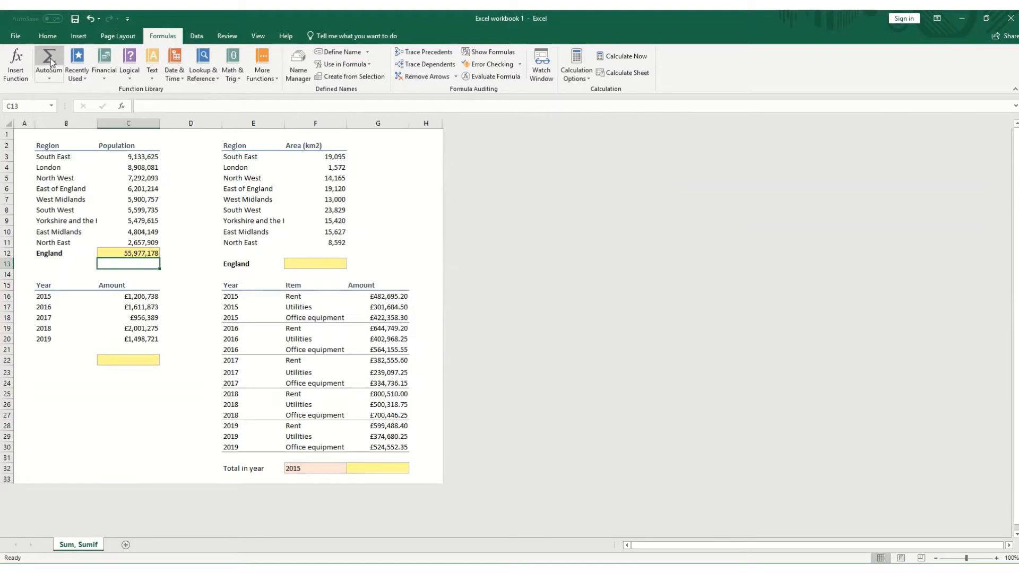
pyautogui.click(320, 264)
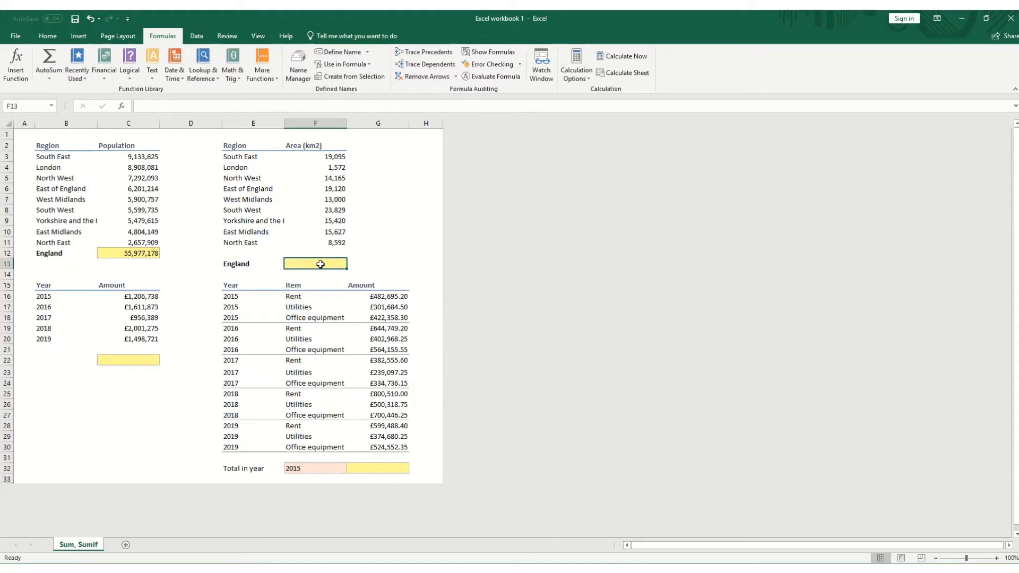
pyautogui.write('=')
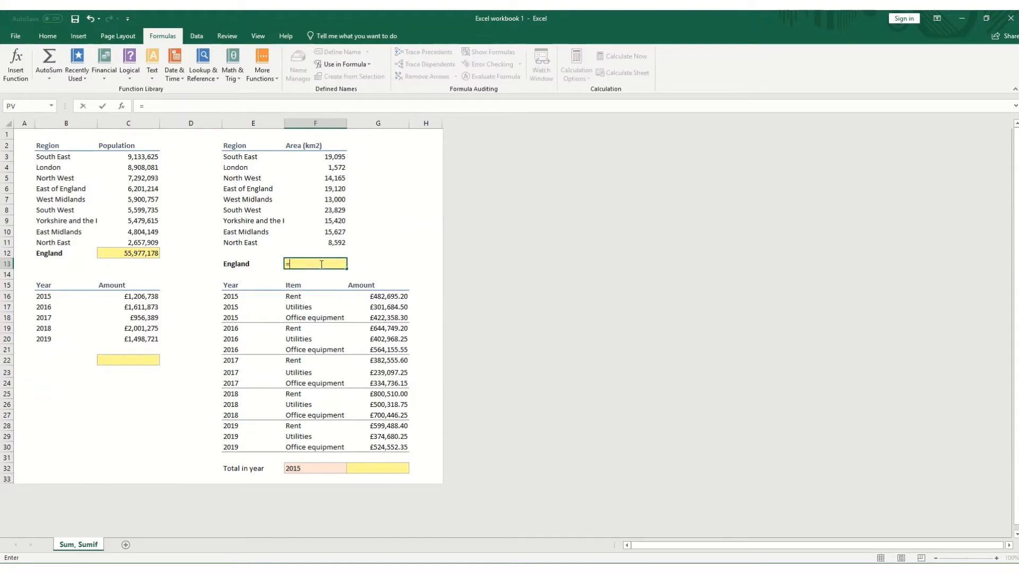
pyautogui.write('sum')
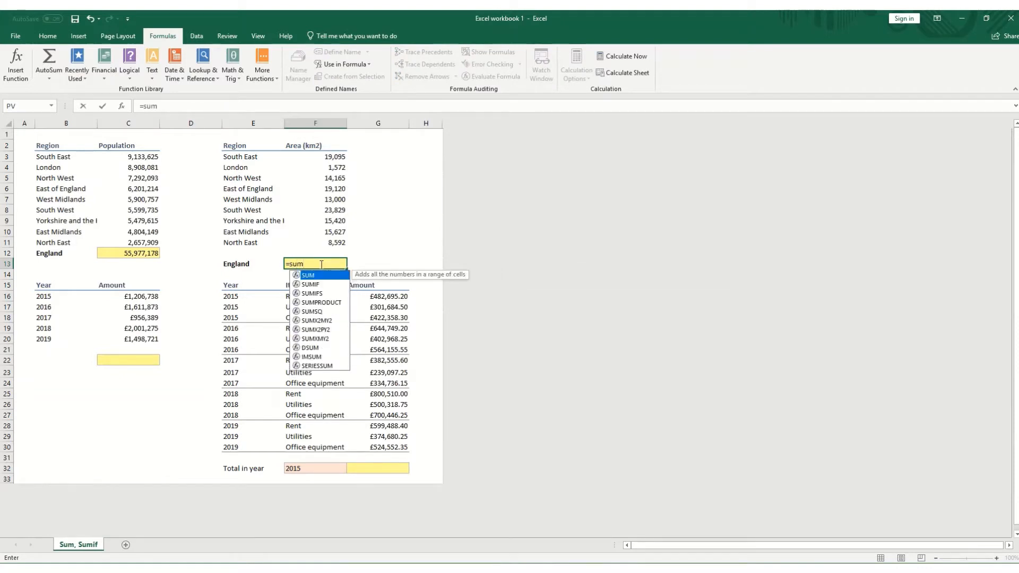
pyautogui.press('Tab')
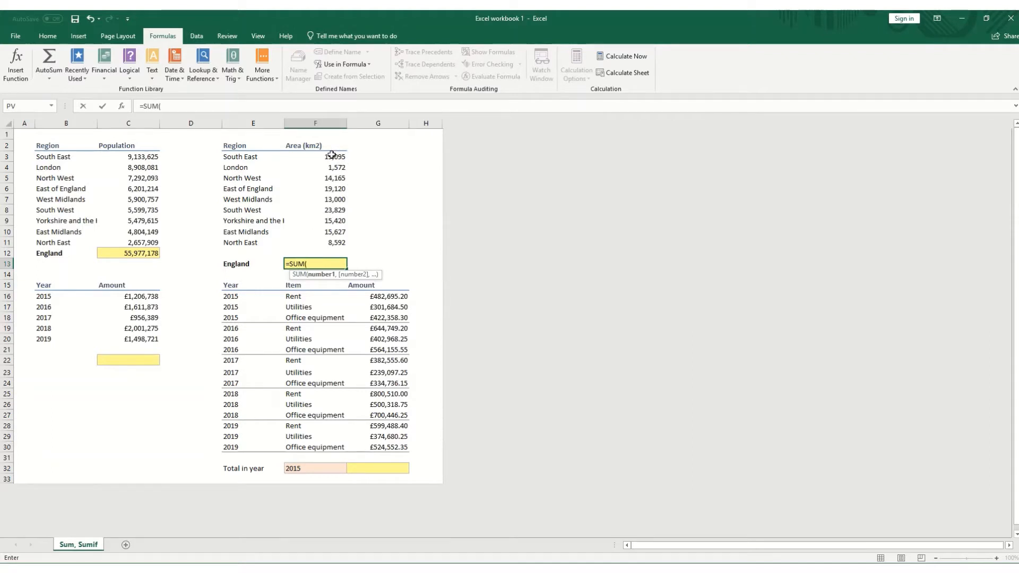
pyautogui.moveTo(332, 155); pyautogui.dragTo(335, 242)
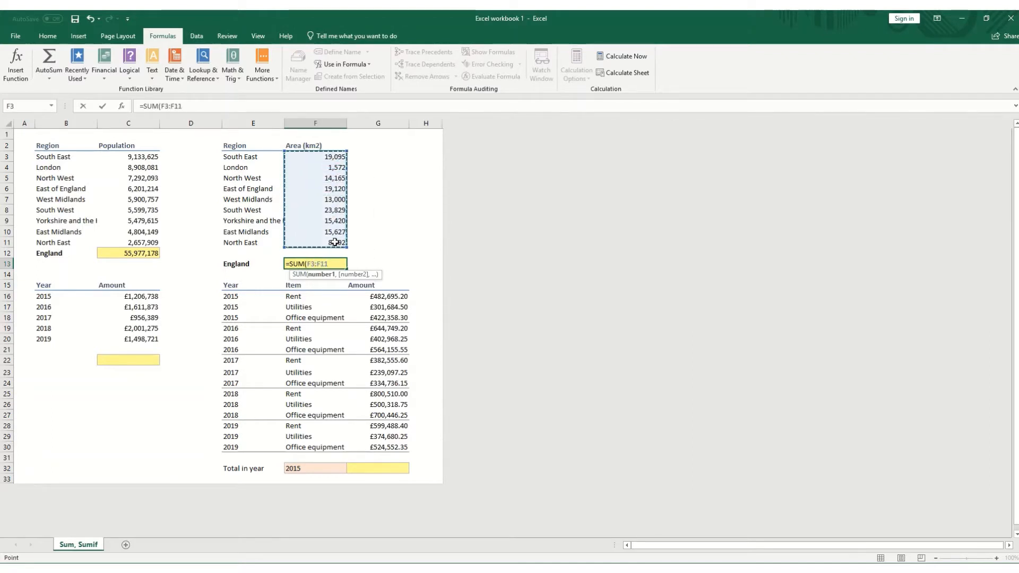
pyautogui.click(336, 157)
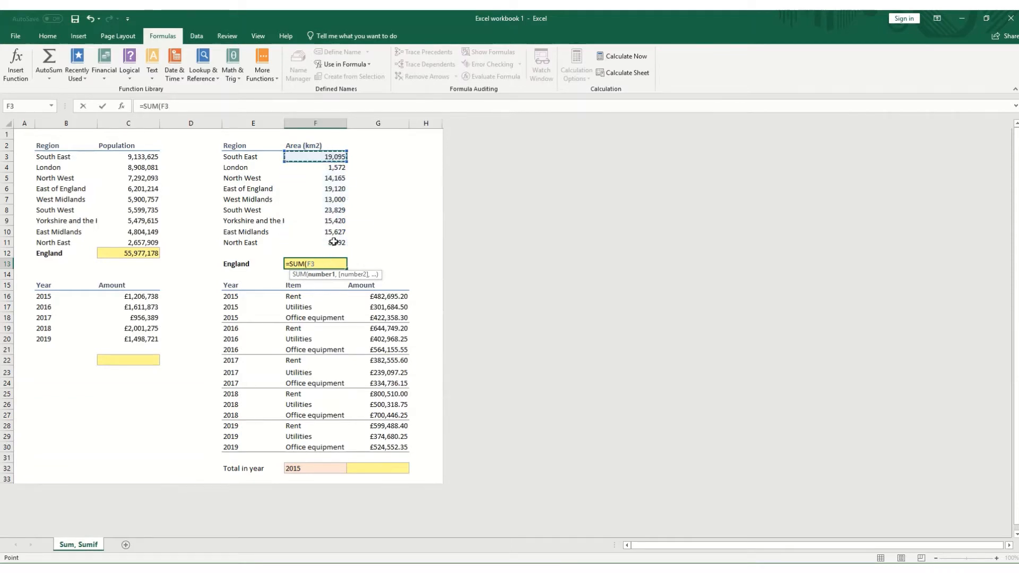
pyautogui.keyDown('shift'); pyautogui.click(333, 242); pyautogui.keyUp('shift')
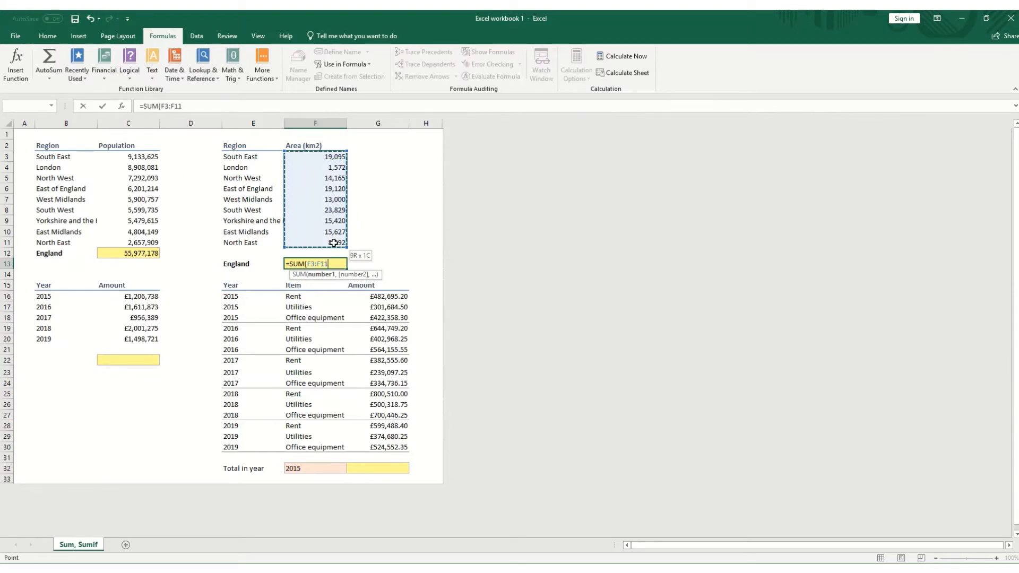
pyautogui.press('Return')
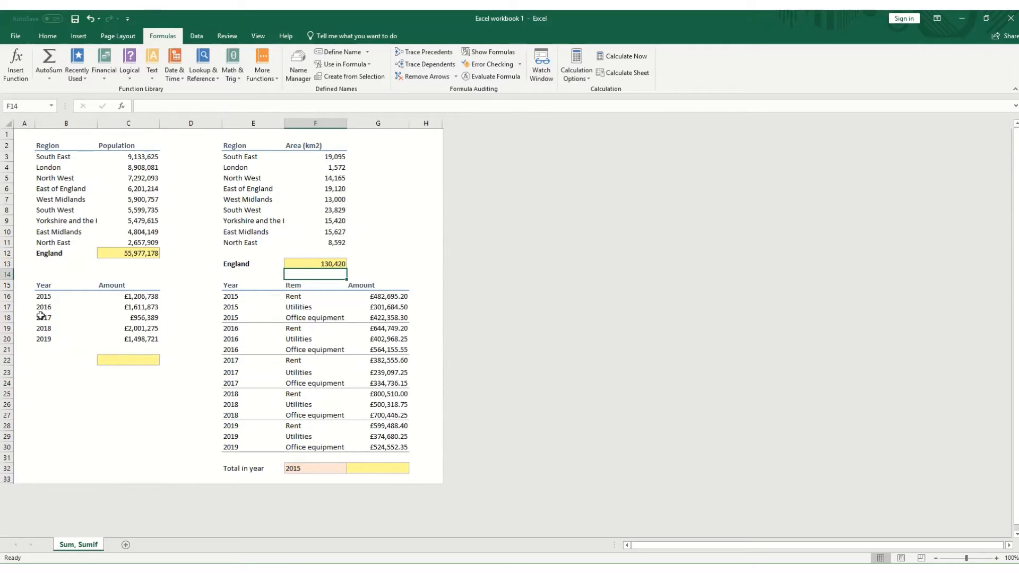
# - Enter a SUMIF formula in C22 with criteria range B15:B20, criterion ">2016" and sum range C15:C20
pyautogui.click(139, 358)
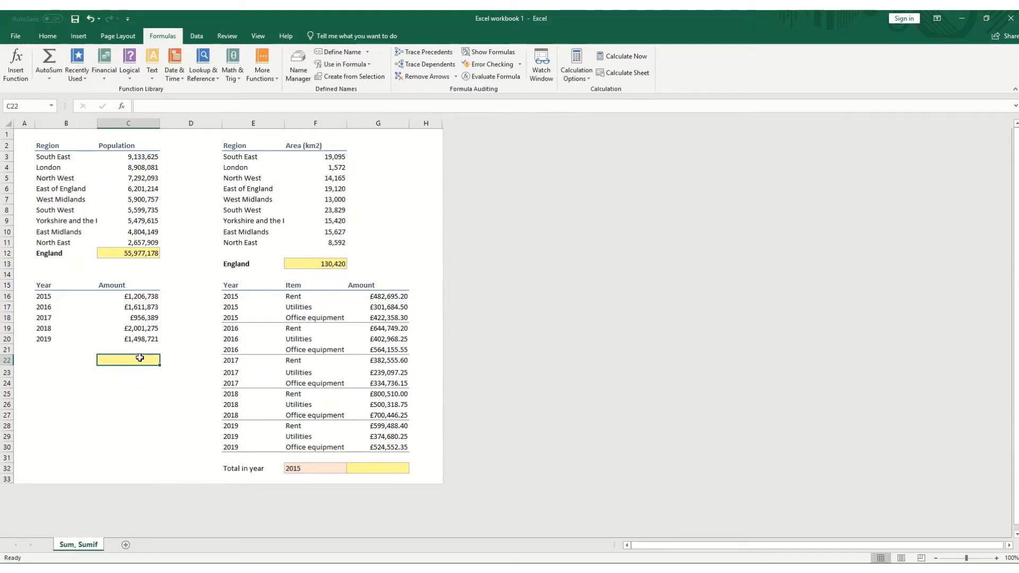
pyautogui.write('=sum')
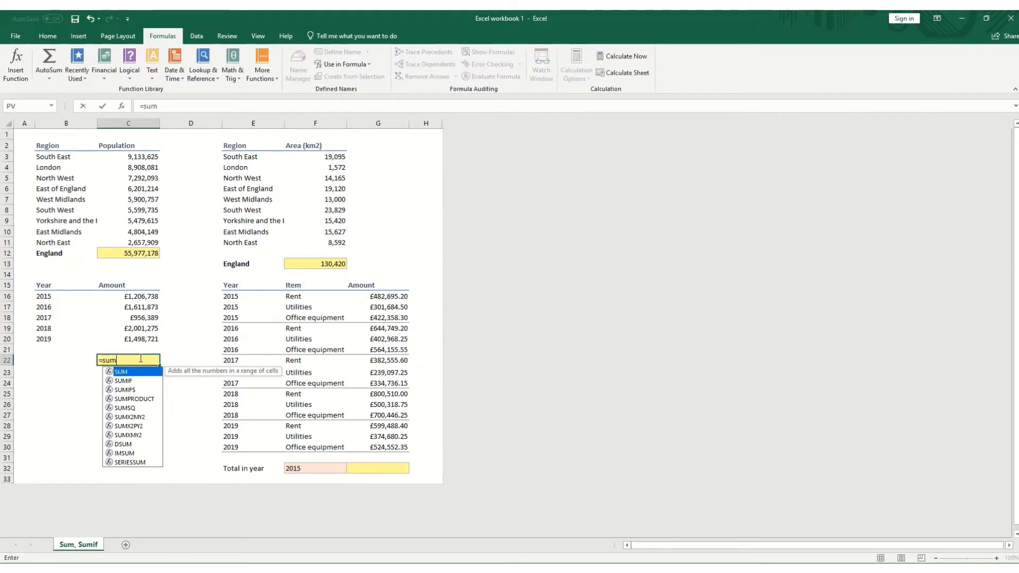
pyautogui.write('if')
pyautogui.press('Tab')
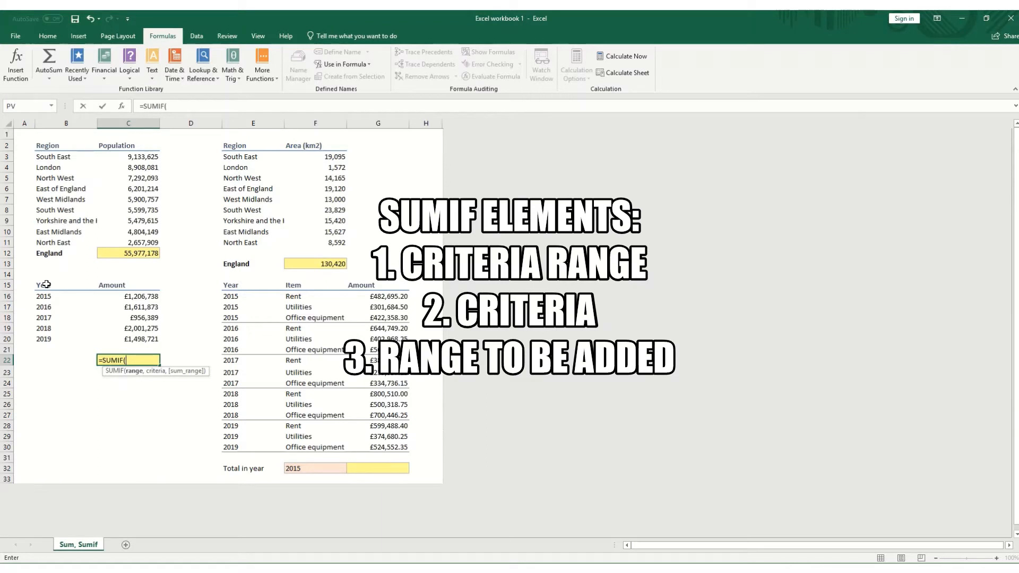
pyautogui.moveTo(46, 284); pyautogui.dragTo(55, 340)
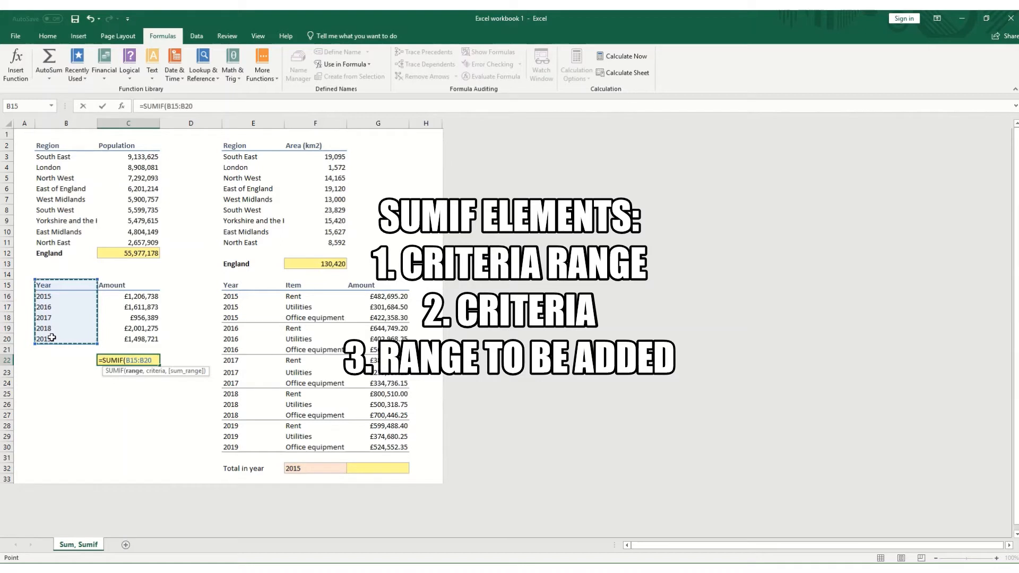
pyautogui.write(',')
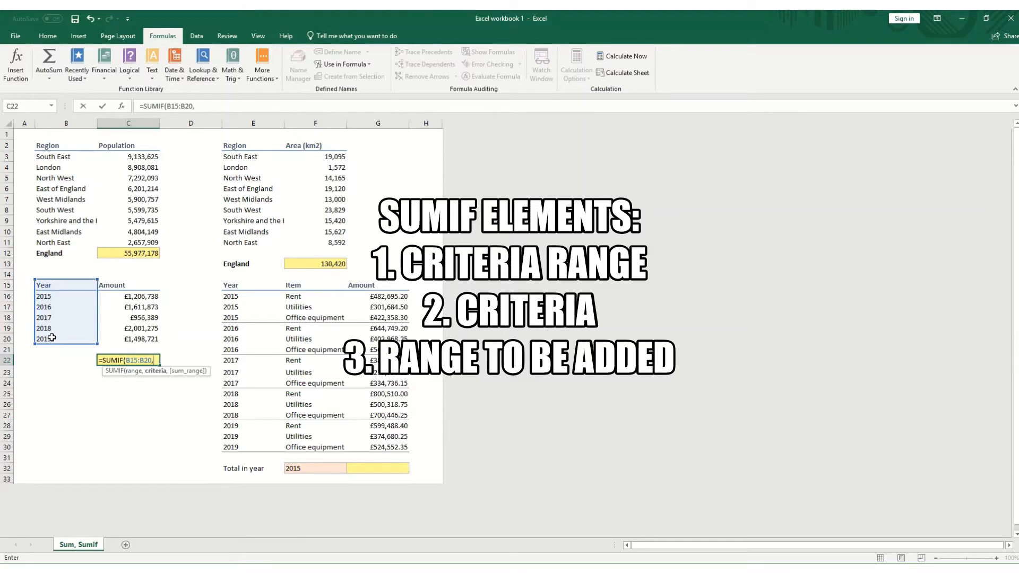
pyautogui.write('">')
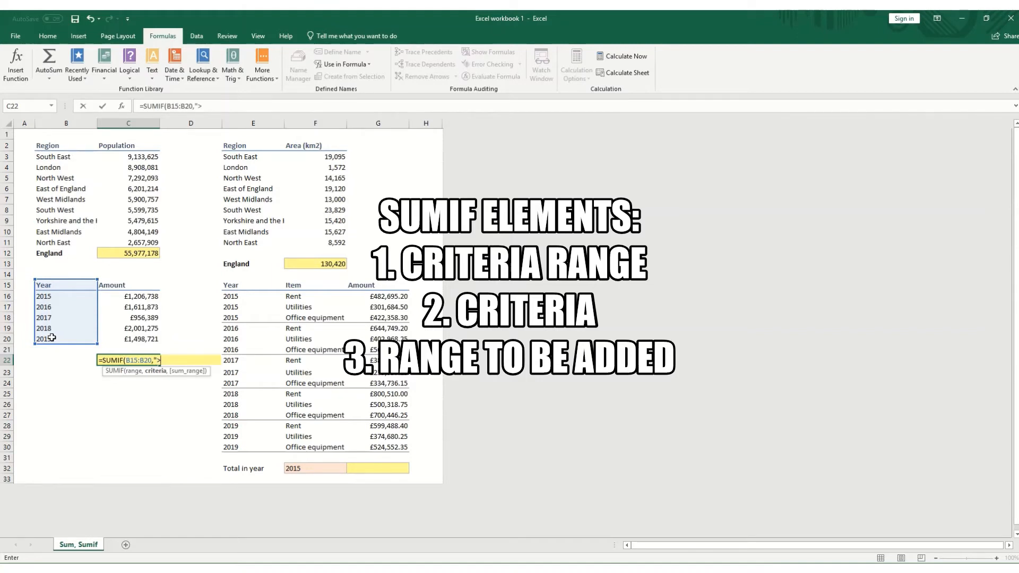
pyautogui.write('2016",')
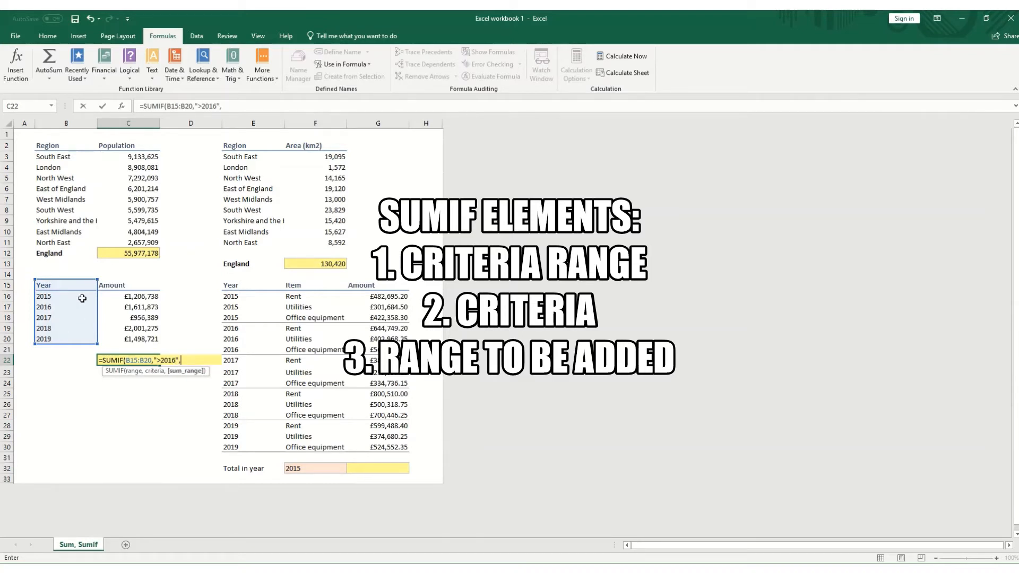
pyautogui.moveTo(109, 285); pyautogui.dragTo(120, 338)
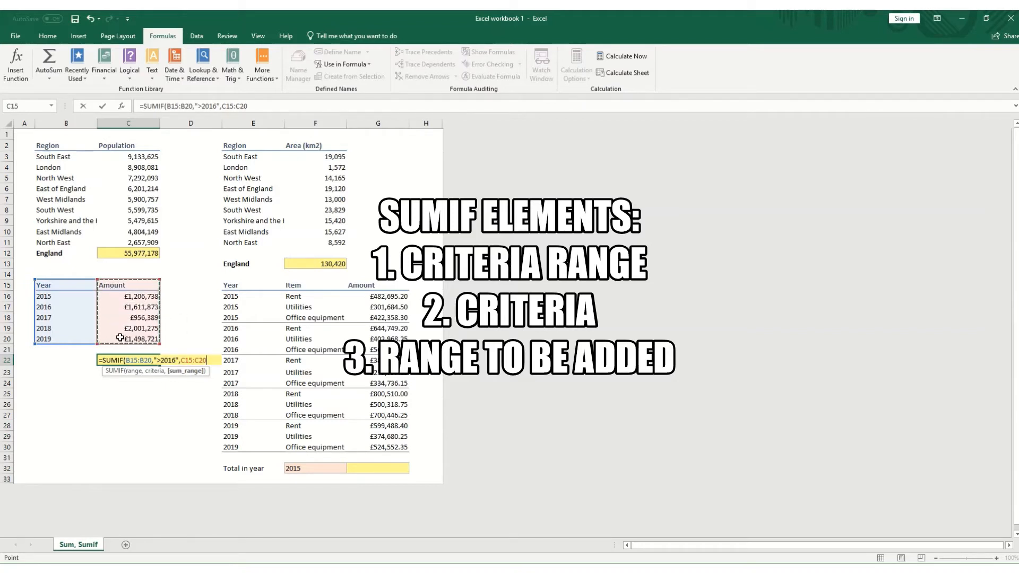
pyautogui.press('Return')
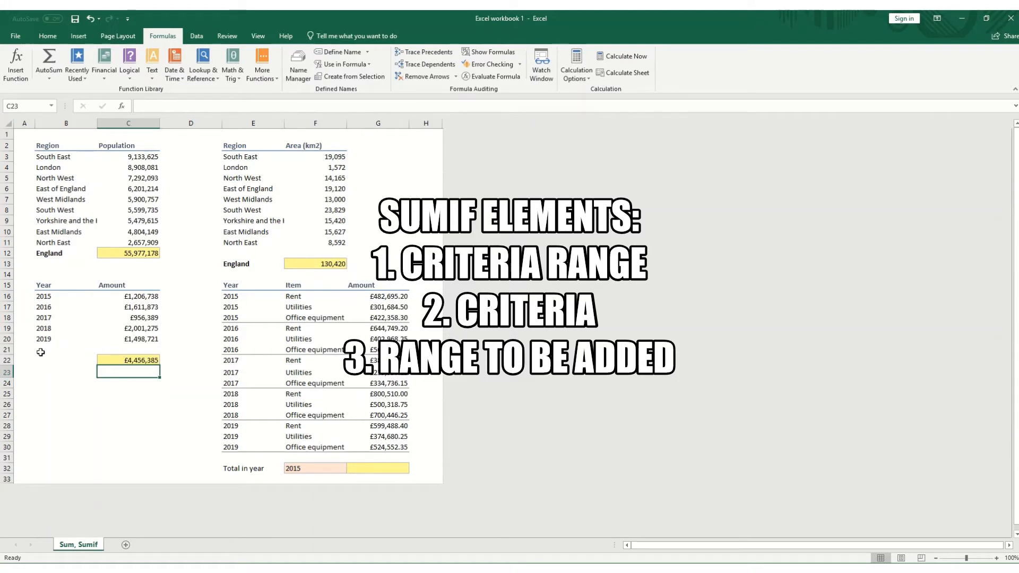
# - Check the combined total of the 2017 to 2019 amounts in C18:C20 against the SUMIF result
pyautogui.moveTo(136, 316); pyautogui.dragTo(138, 339)
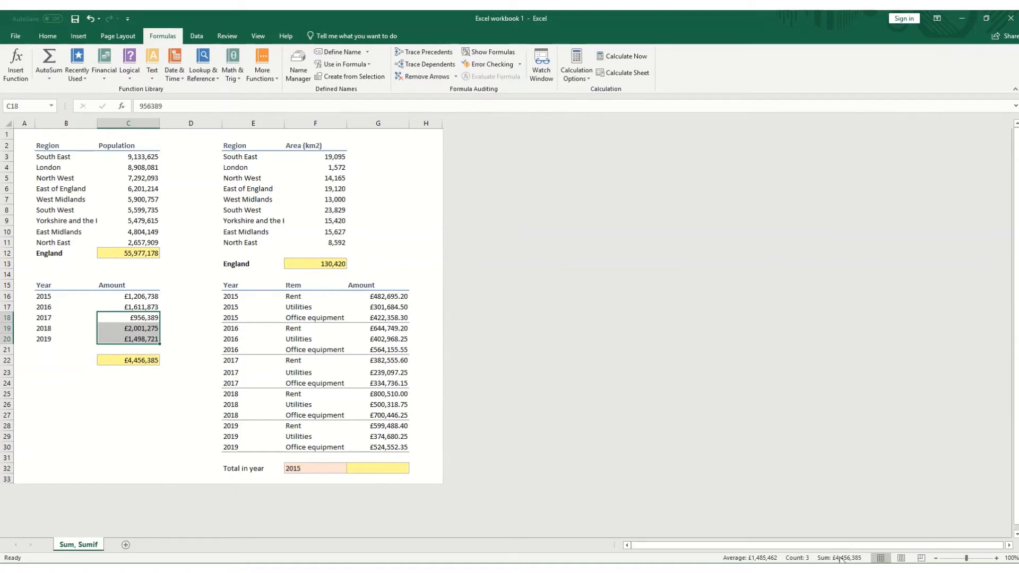
pyautogui.hotkey('ctrl', 'q')
pyautogui.press('Escape')
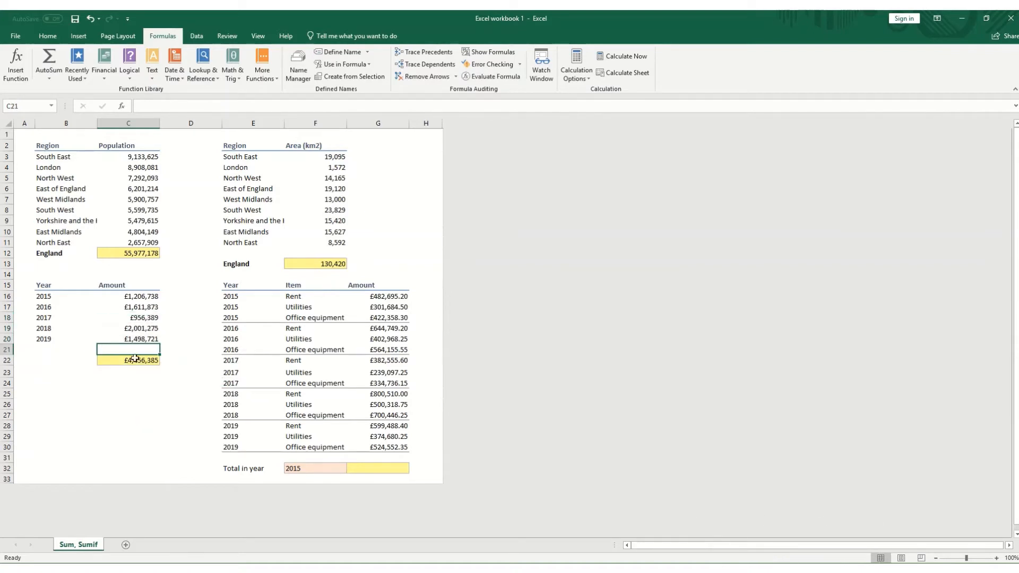
# - Copy the SUMIF cell C22 into C24
pyautogui.click(140, 360)
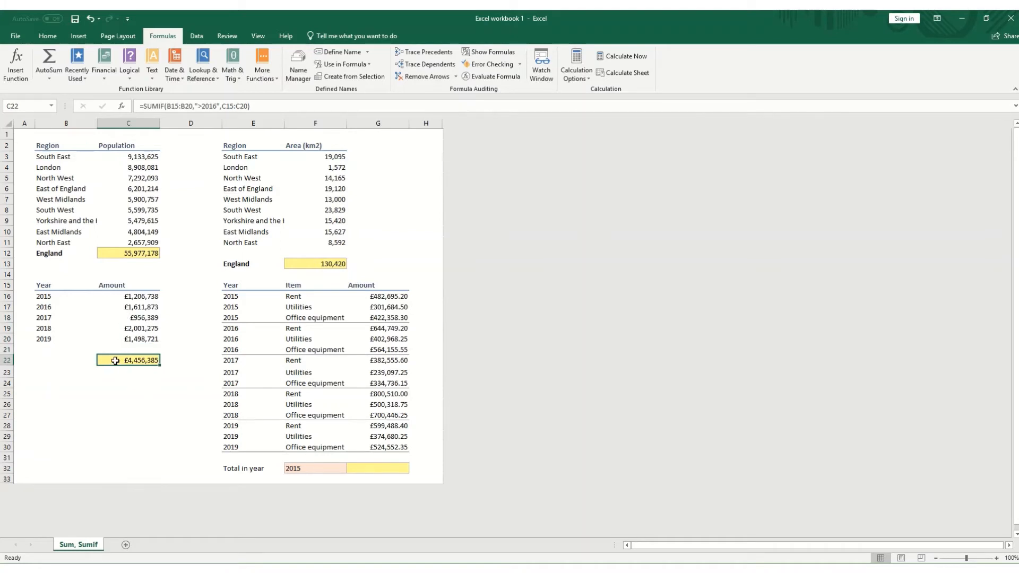
pyautogui.hotkey('ctrl', 'c')
pyautogui.press('Down')
pyautogui.press('Down')
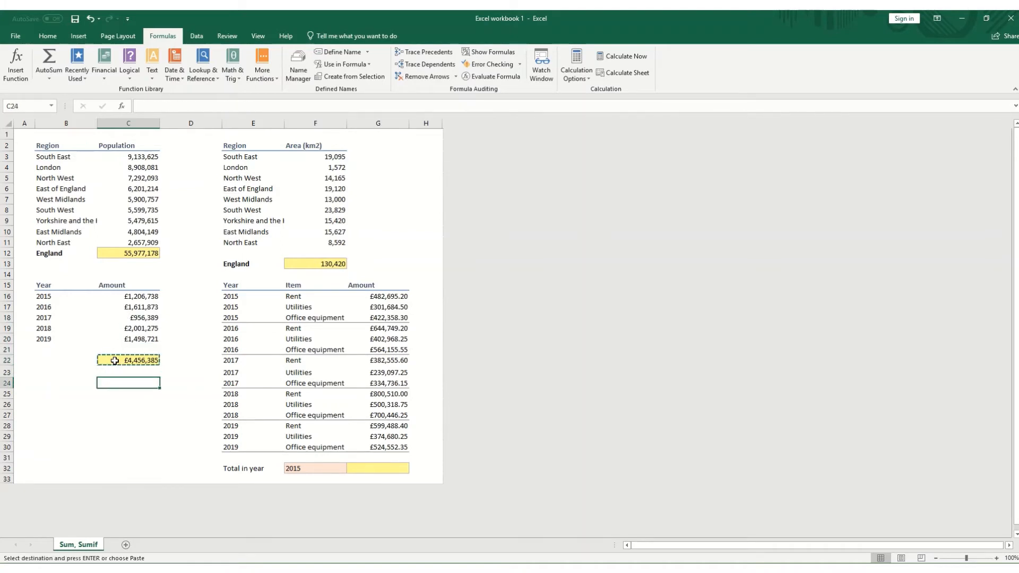
pyautogui.hotkey('ctrl', 'v')
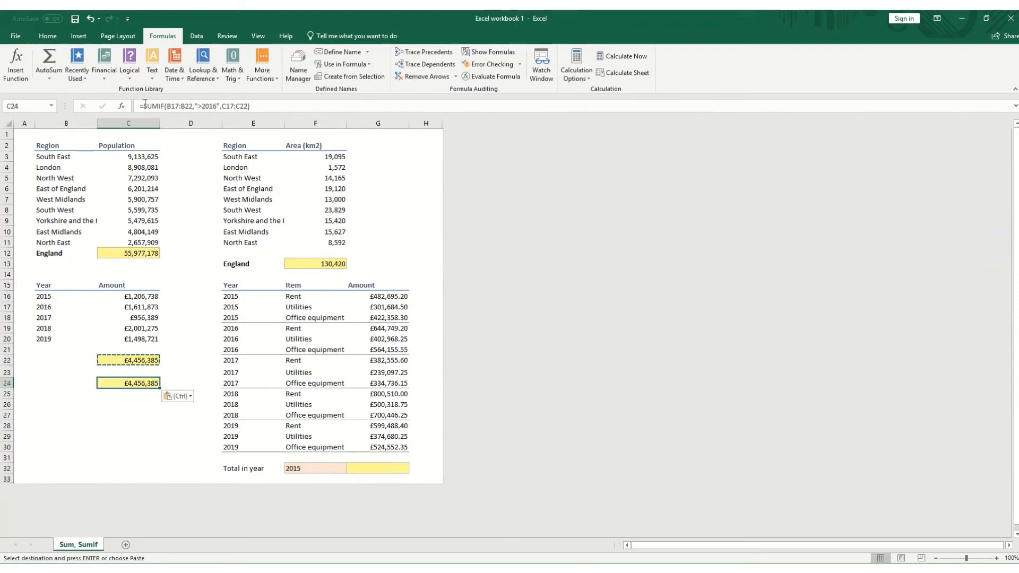
# - Replace the formula in C24 with =SUMIF(B15:B20">=2017",C15:C20 and try to confirm it
pyautogui.moveTo(143, 106); pyautogui.dragTo(700, 107)
pyautogui.write('sumif')
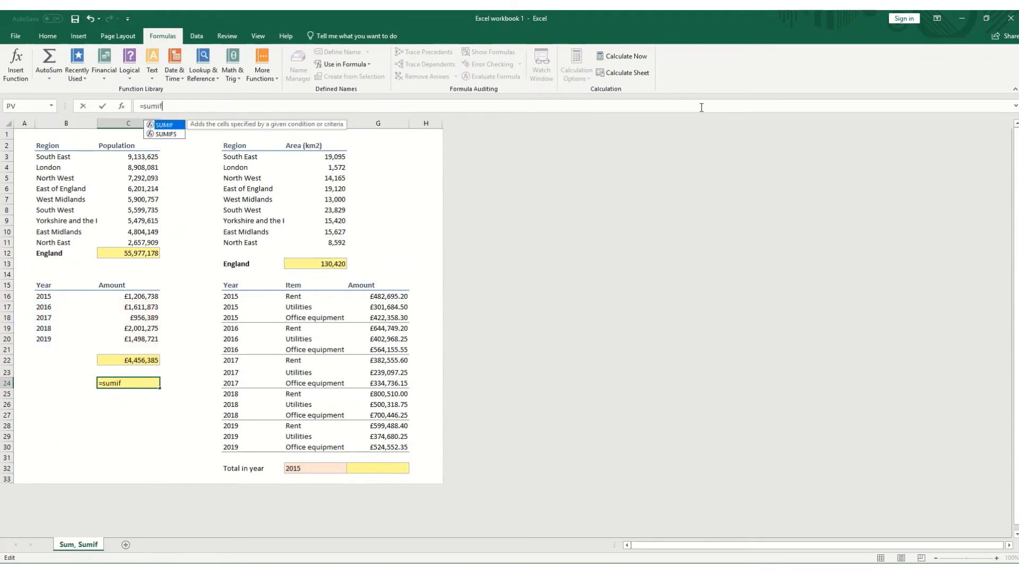
pyautogui.press('Tab')
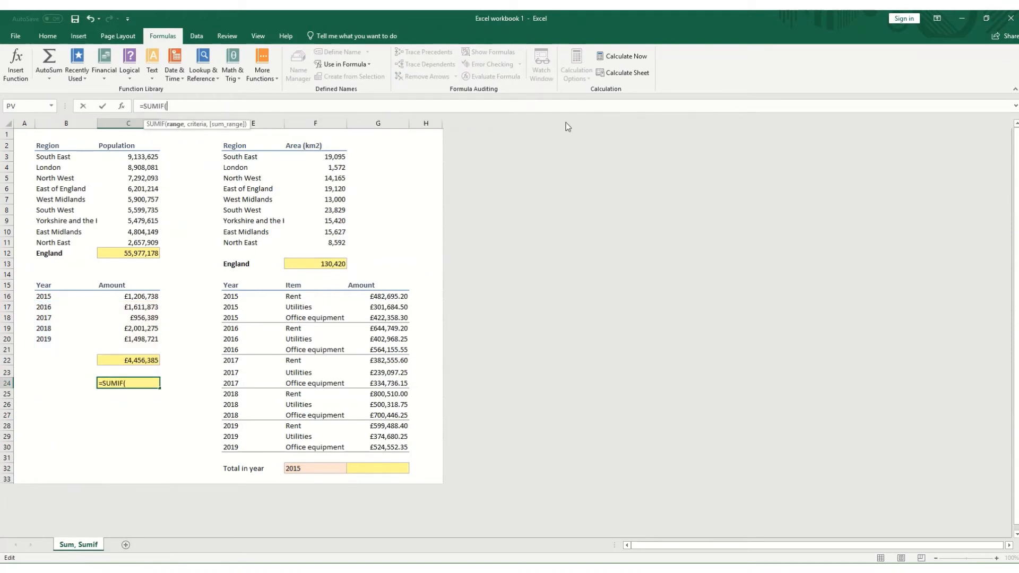
pyautogui.moveTo(48, 287); pyautogui.dragTo(47, 340)
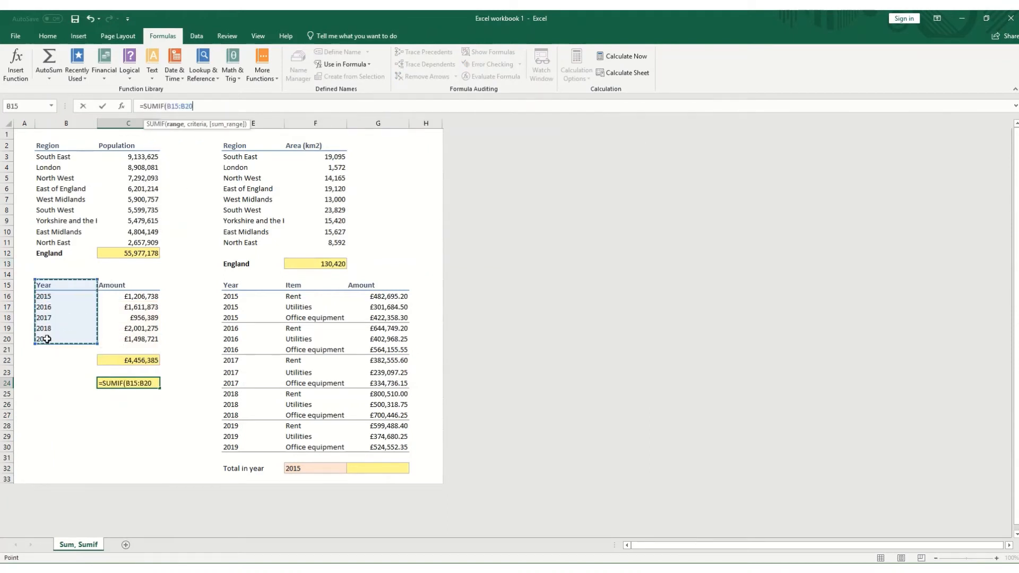
pyautogui.write('"')
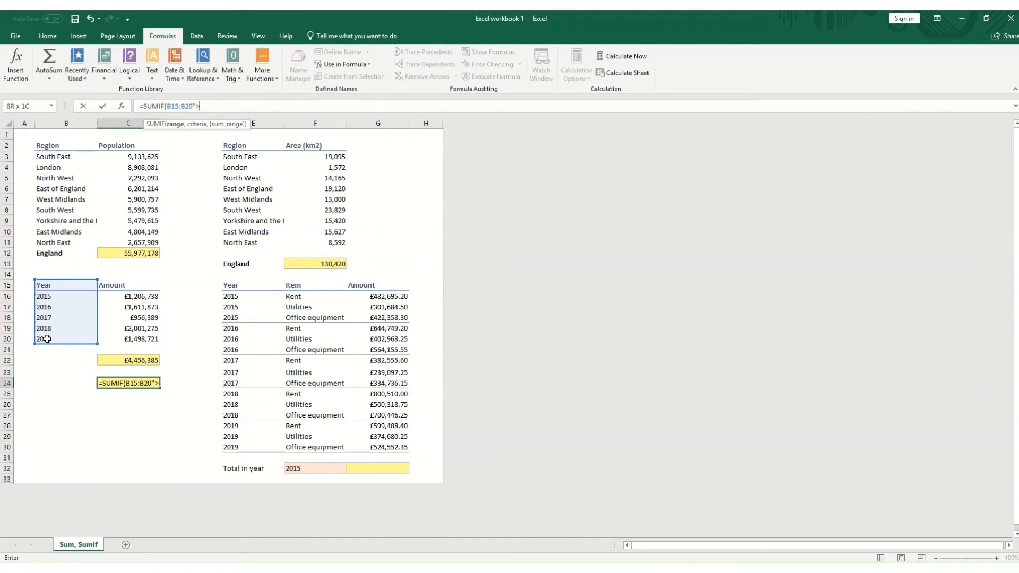
pyautogui.write('>=201')
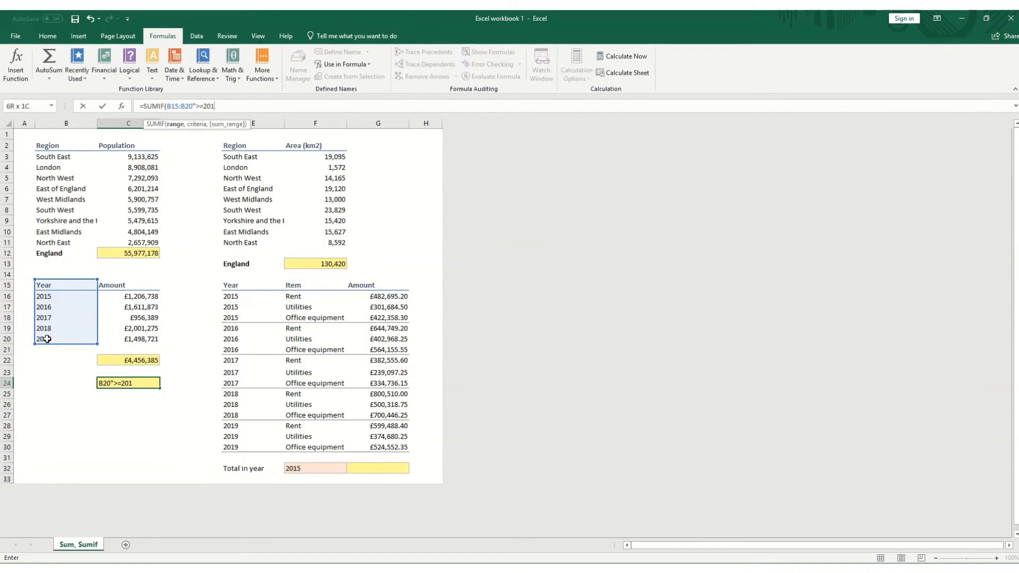
pyautogui.write('7",')
pyautogui.moveTo(126, 289); pyautogui.dragTo(123, 338)
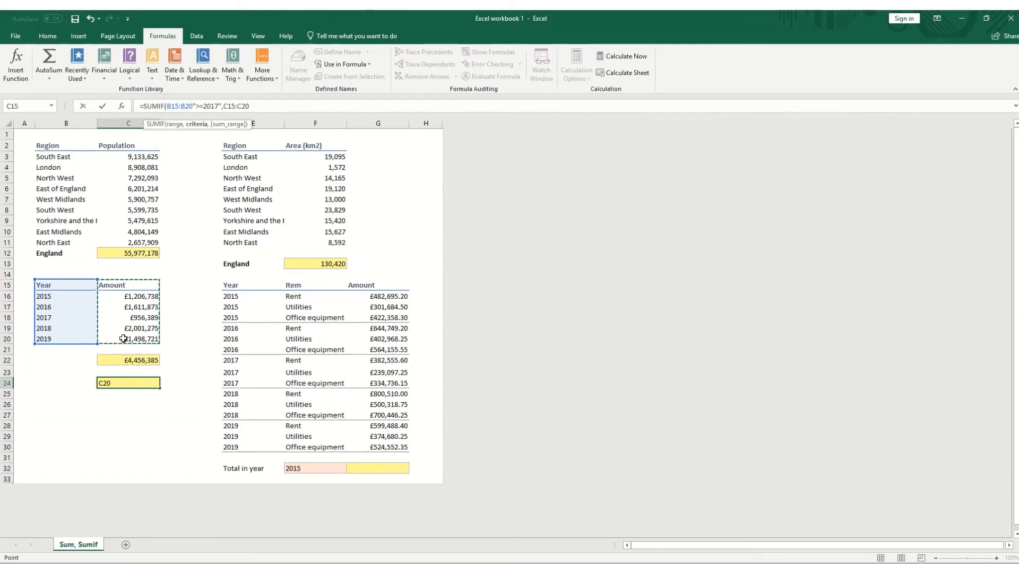
pyautogui.press('Return')
pyautogui.click(493, 348)
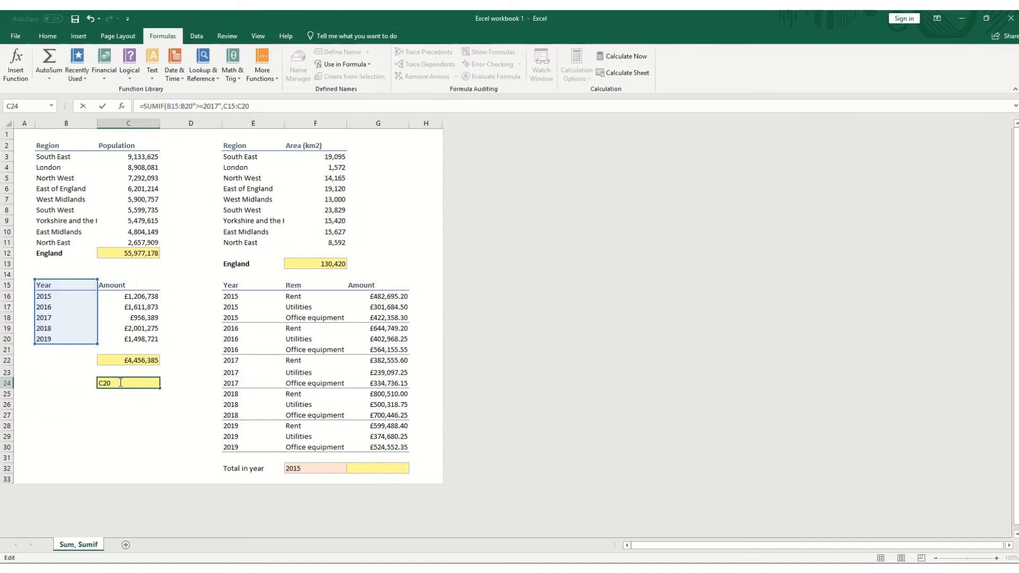
# - Insert the missing comma between B15:B20 and ">=2017" in the C24 SUMIF formula and commit it
pyautogui.click(256, 104)
pyautogui.click(189, 104)
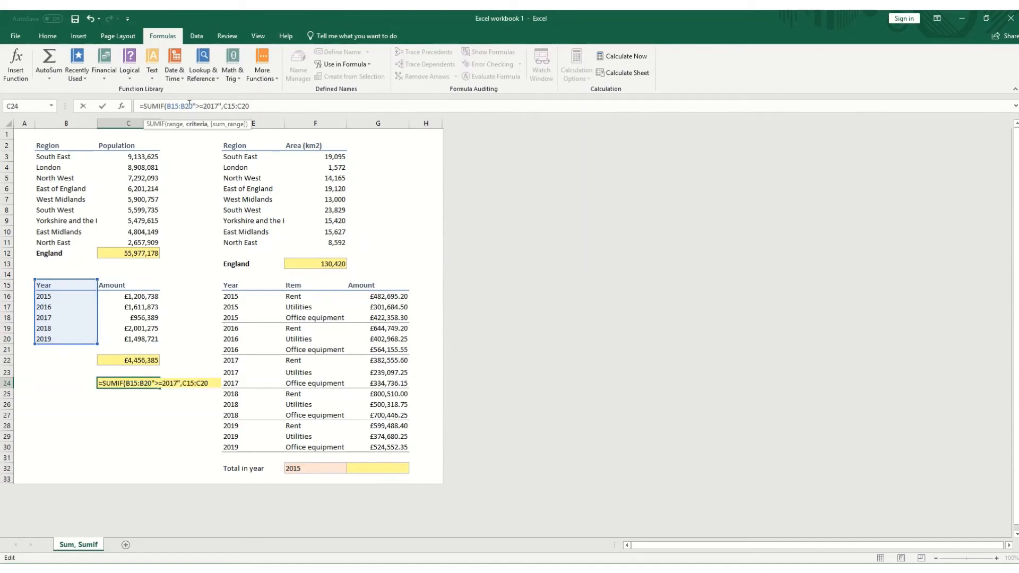
pyautogui.click(192, 105)
pyautogui.write(',')
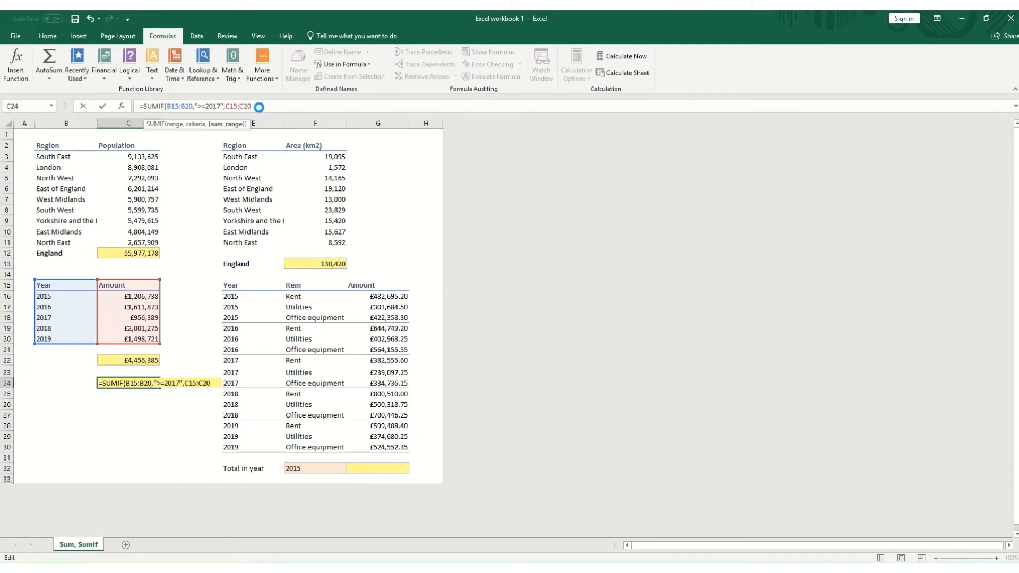
pyautogui.press('Return')
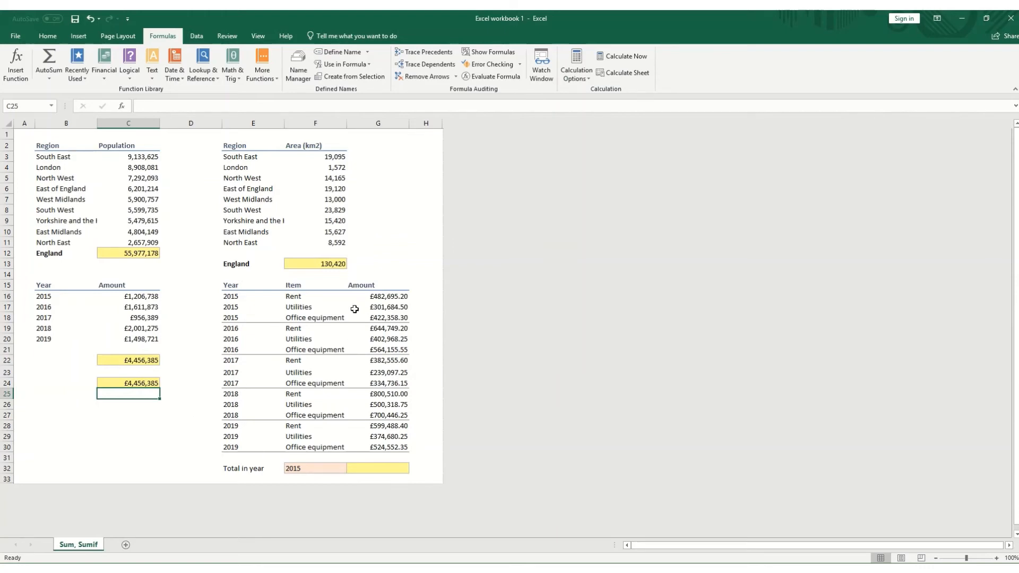
# - Enter a SUMIF formula in G32 with criteria range E15:E30, criterion cell F32 and sum range G15:G30
pyautogui.click(373, 466)
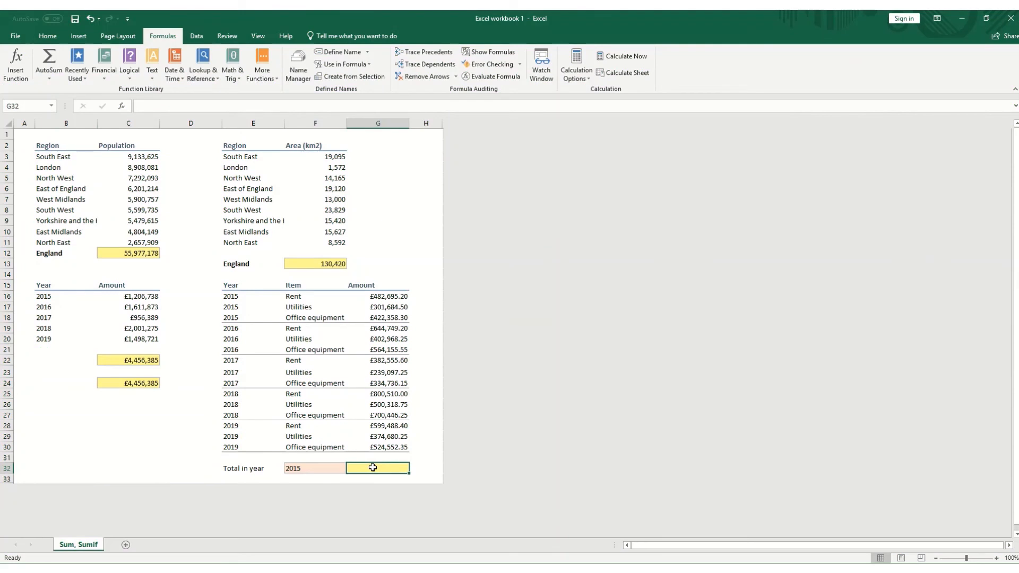
pyautogui.write('=')
pyautogui.write('mf')
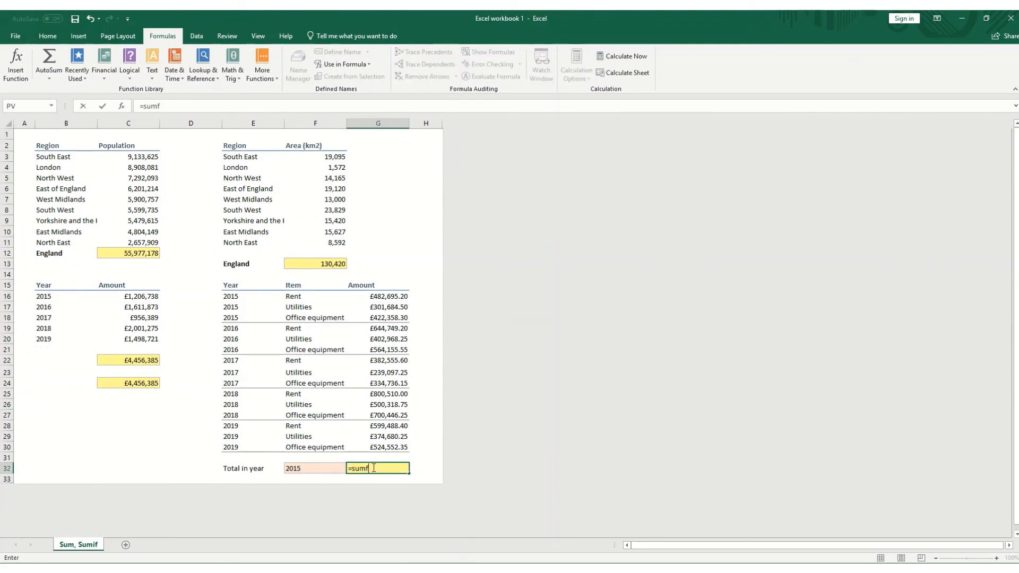
pyautogui.write('i')
pyautogui.press('BackSpace')
pyautogui.press('BackSpace')
pyautogui.write('i')
pyautogui.press('Tab')
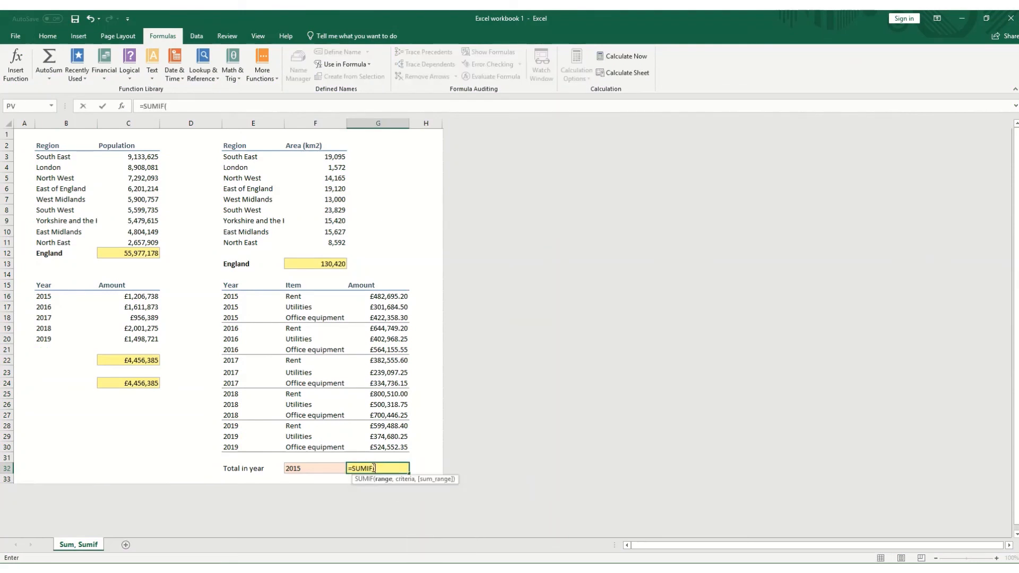
pyautogui.moveTo(231, 287); pyautogui.dragTo(245, 445)
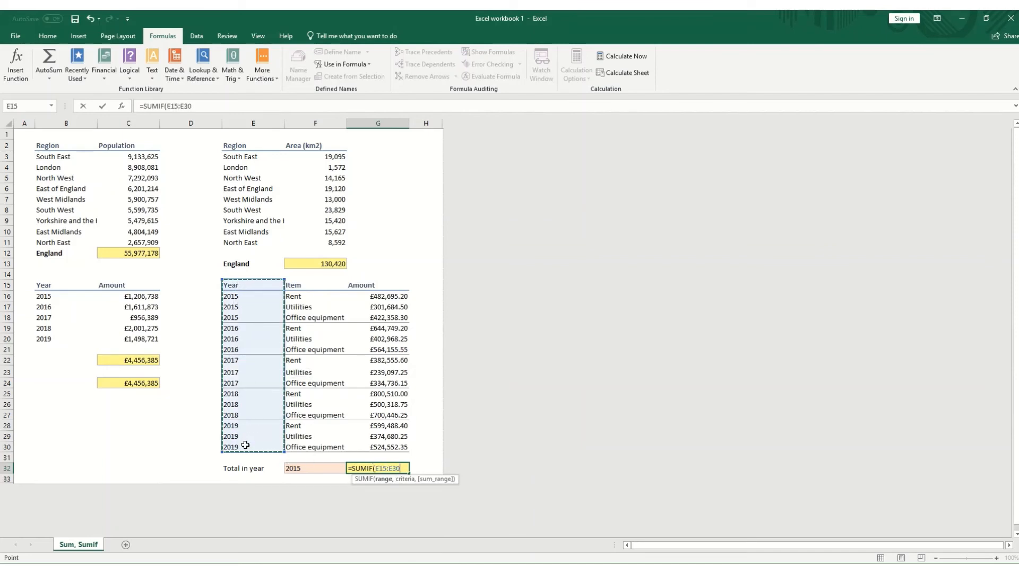
pyautogui.write(',')
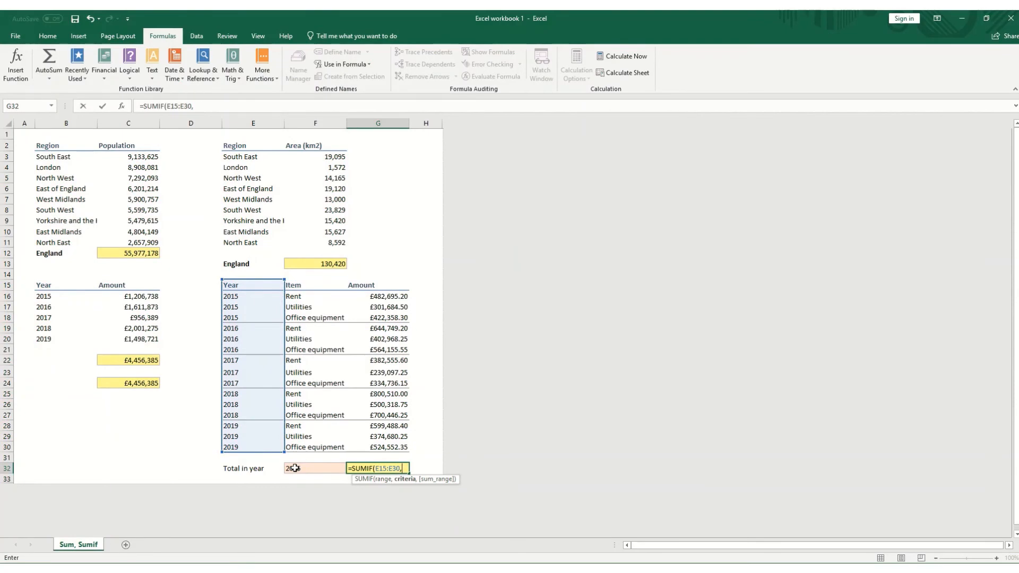
pyautogui.click(294, 468)
pyautogui.write(',')
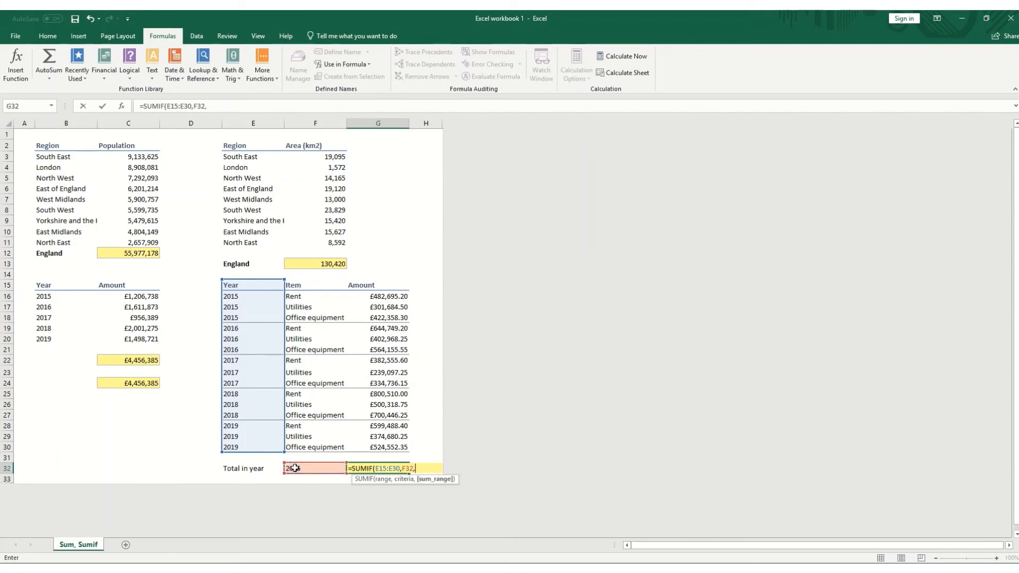
pyautogui.moveTo(365, 285); pyautogui.dragTo(364, 449)
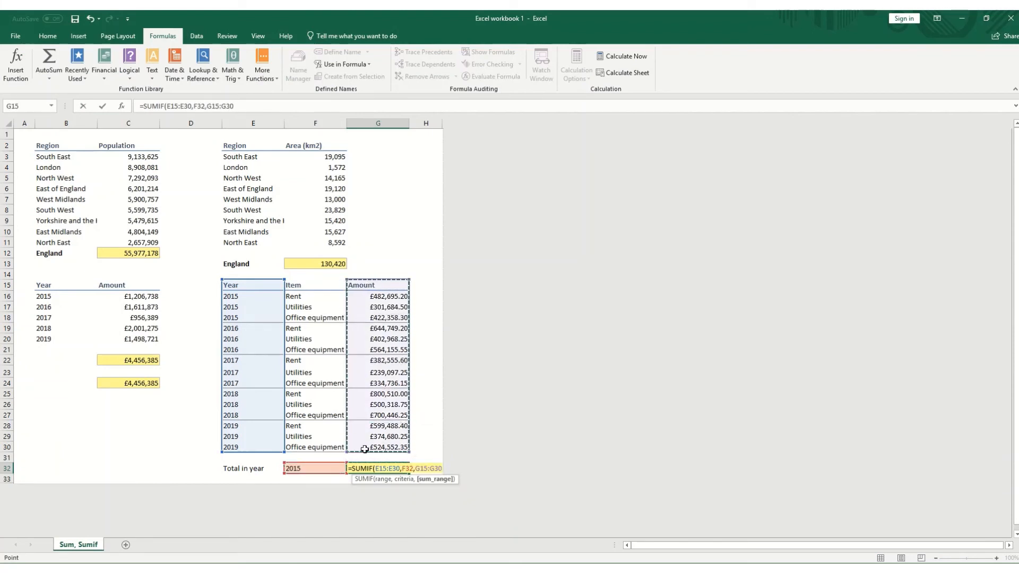
pyautogui.press('Return')
# - Check the combined total of the 2015 amounts in G16:G18 against the SUMIF result in G32
pyautogui.click(306, 468)
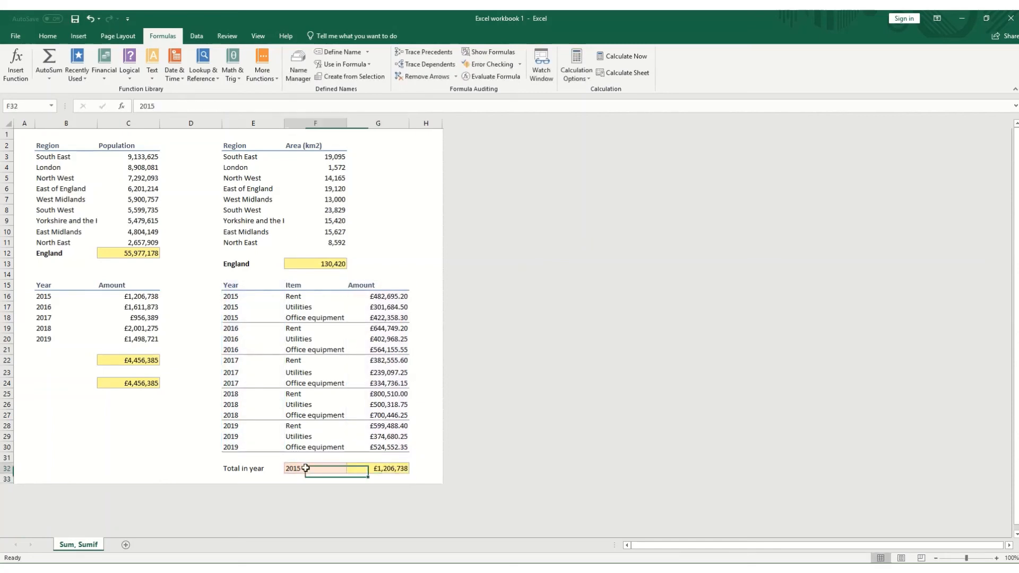
pyautogui.click(373, 469)
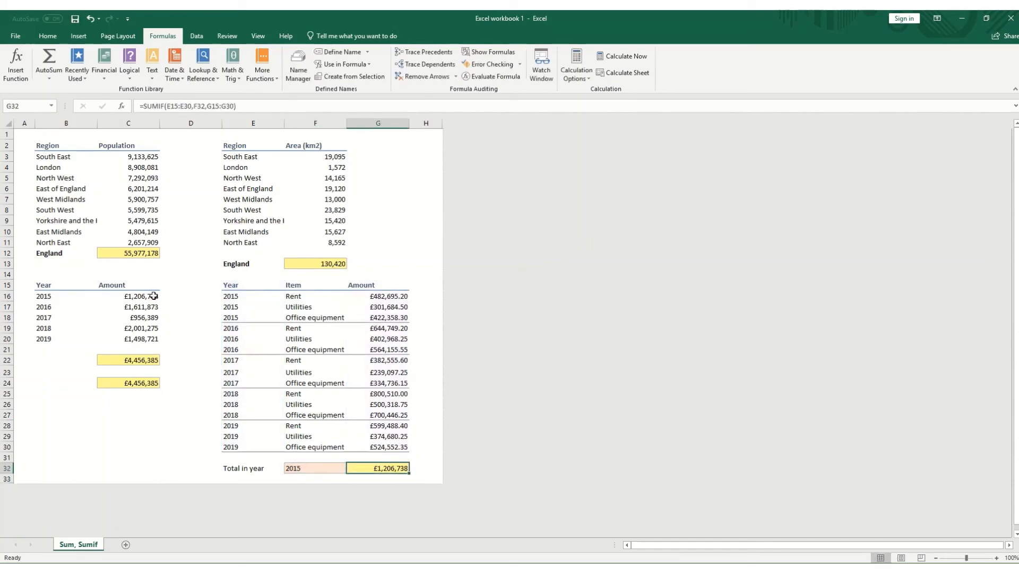
pyautogui.moveTo(400, 291); pyautogui.dragTo(395, 319)
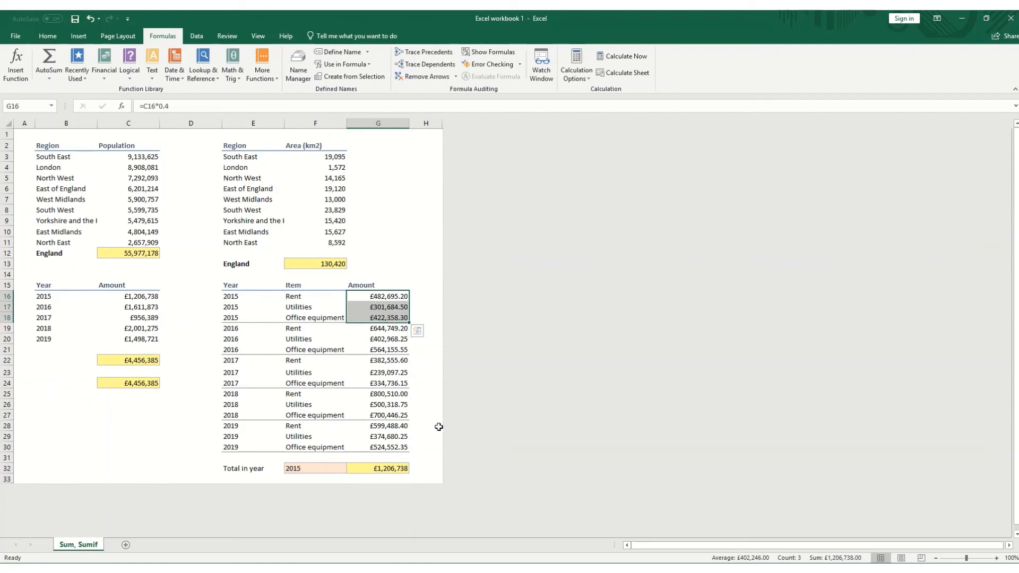
# - Test the yearly SUMIF total by changing the year in F32 to 2016, 2017 and 2018 in turn
pyautogui.click(316, 468)
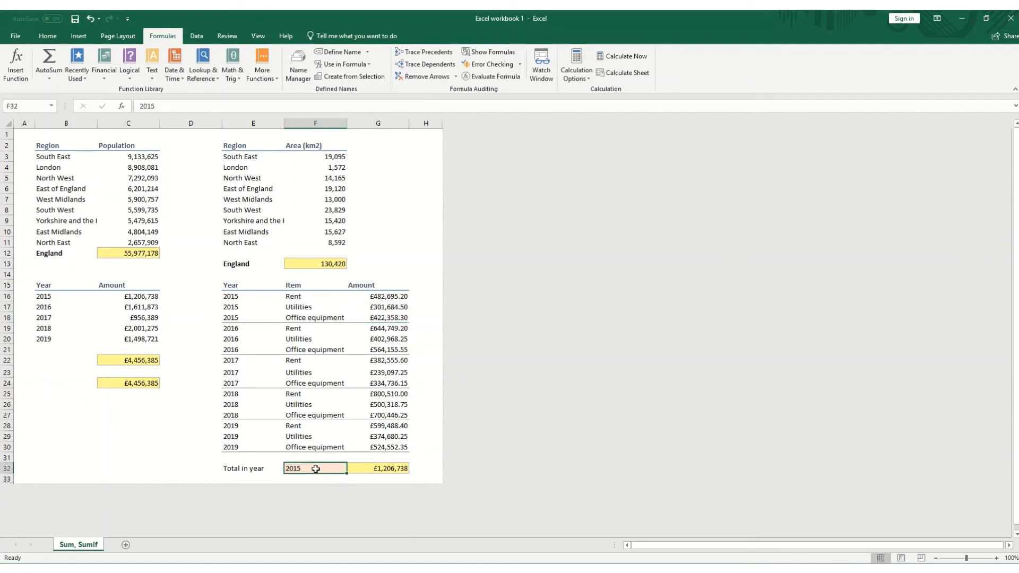
pyautogui.write('2016')
pyautogui.press('Return')
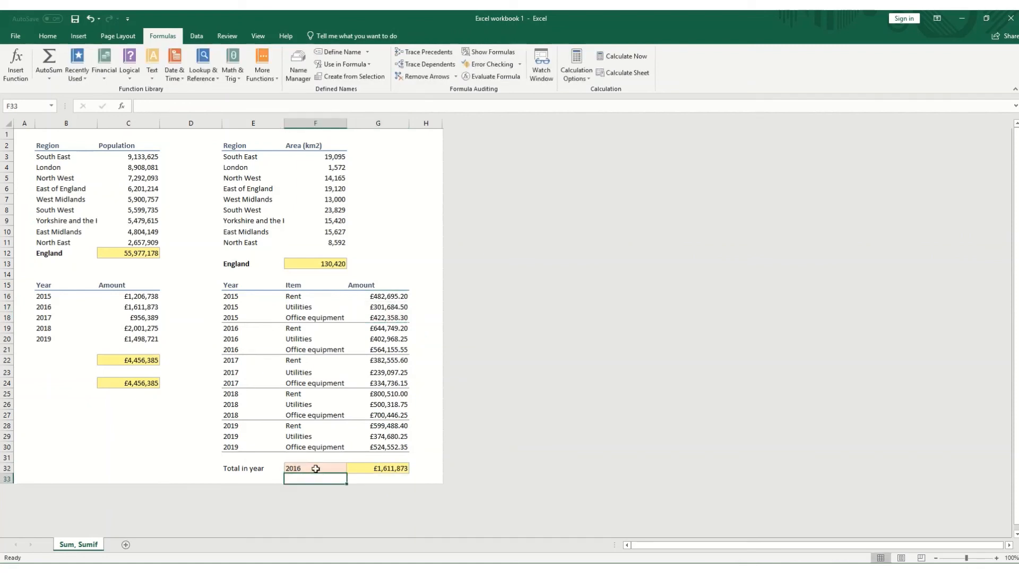
pyautogui.click(315, 469)
pyautogui.write('201')
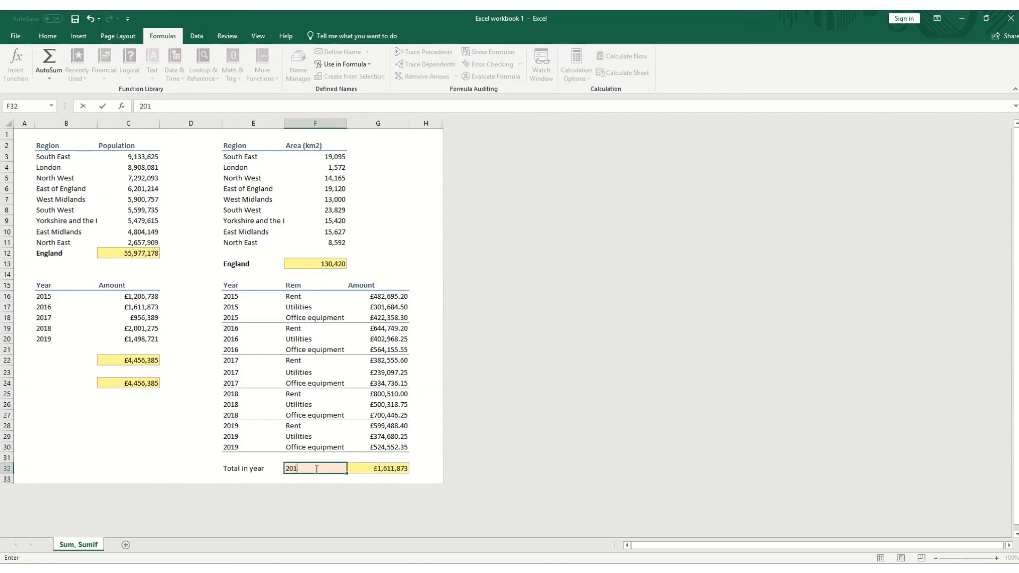
pyautogui.write('7')
pyautogui.press('Return')
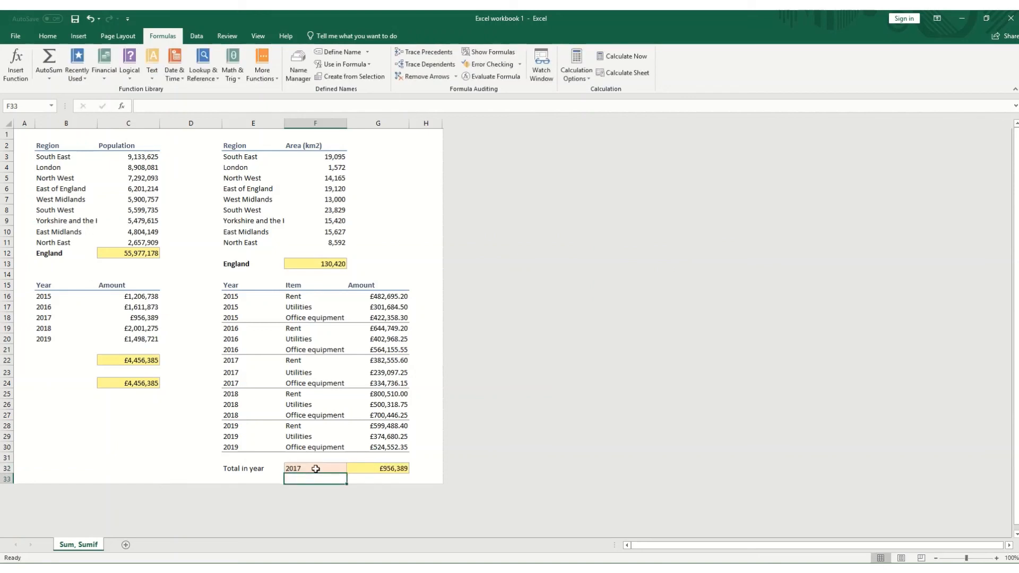
pyautogui.click(315, 468)
pyautogui.write('2018')
pyautogui.press('Return')
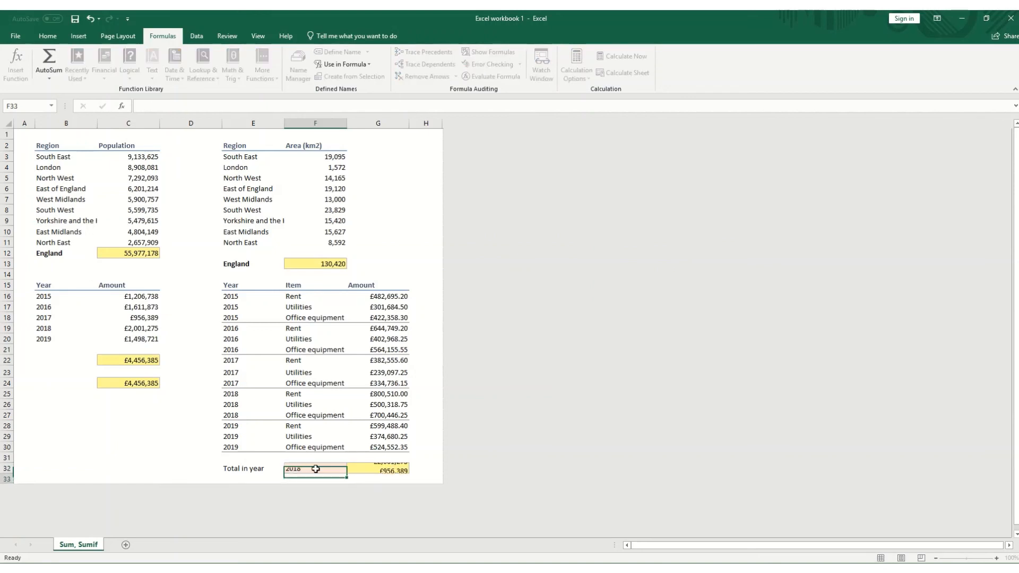
pyautogui.click(316, 469)
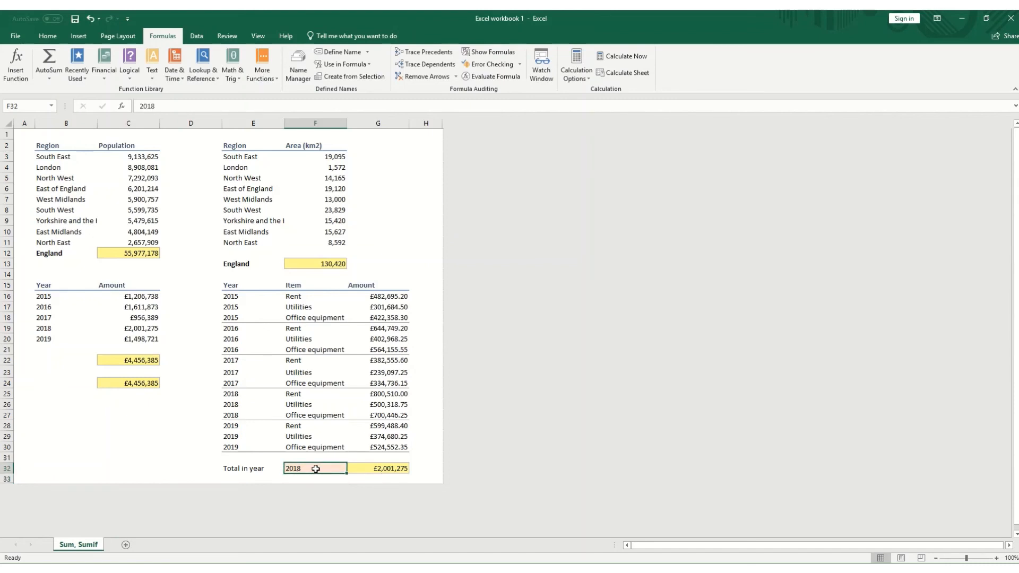